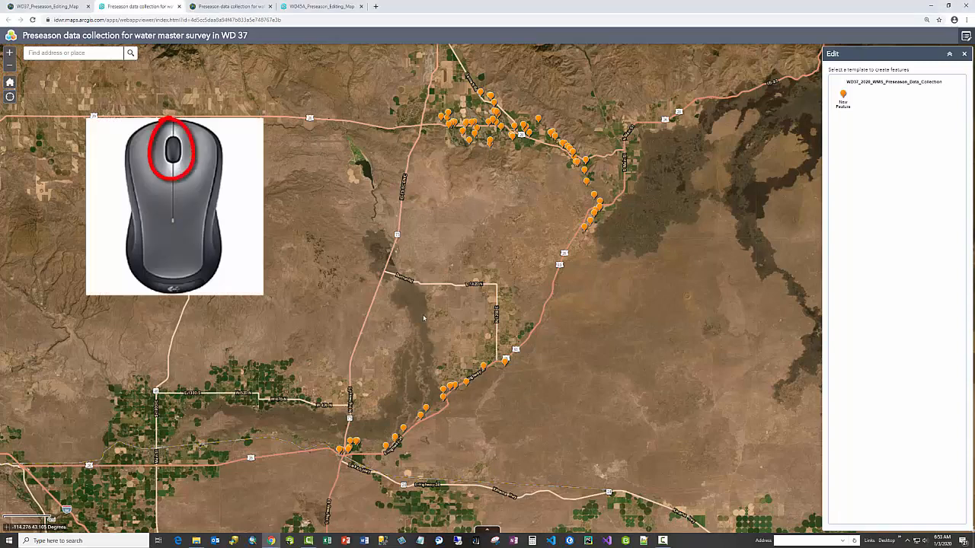
Explore the WD 37 diversion map by panning, zooming in and out, and returning to its default extent.
drag(418, 317, 420, 338)
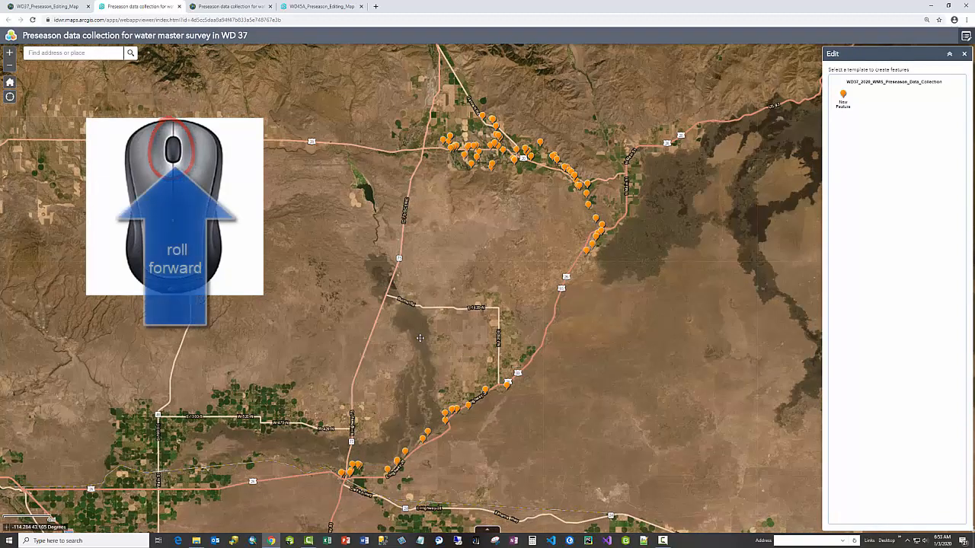
scroll(419, 341, up, 1)
scroll(420, 340, up, 3)
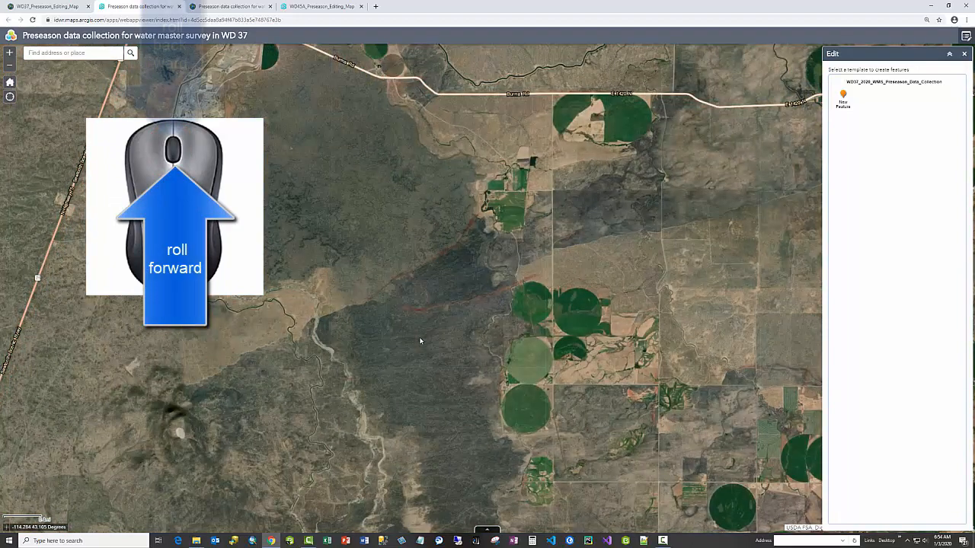
scroll(420, 341, down, 1)
scroll(420, 340, down, 3)
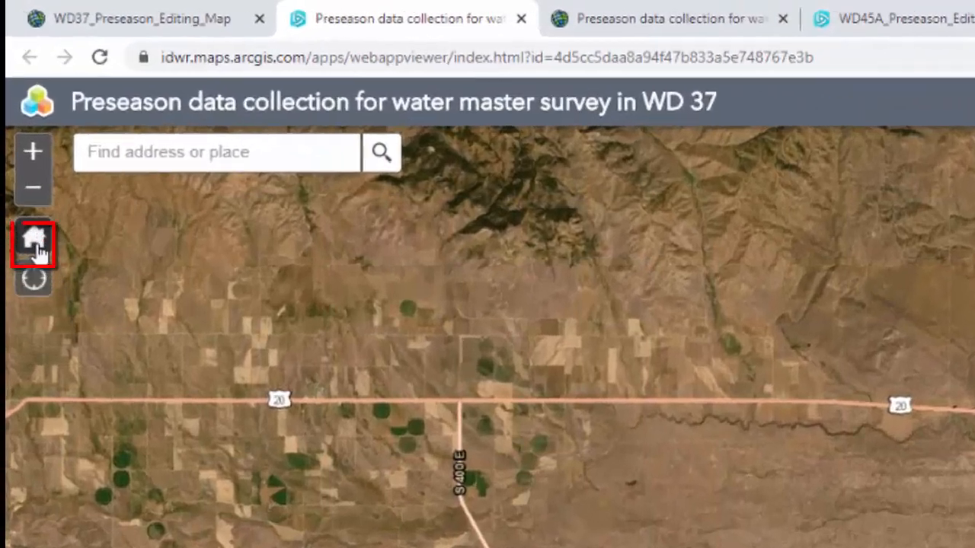
click(10, 84)
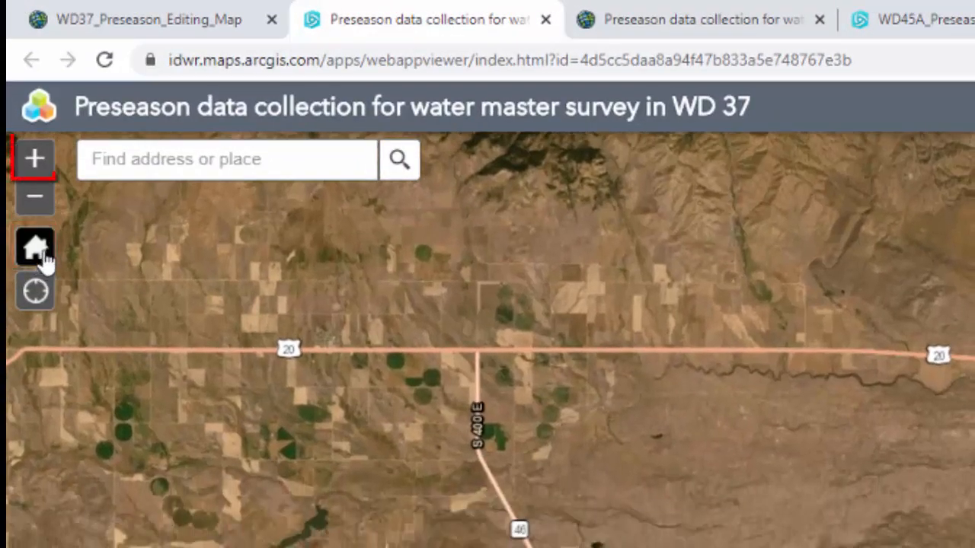
click(39, 169)
click(38, 205)
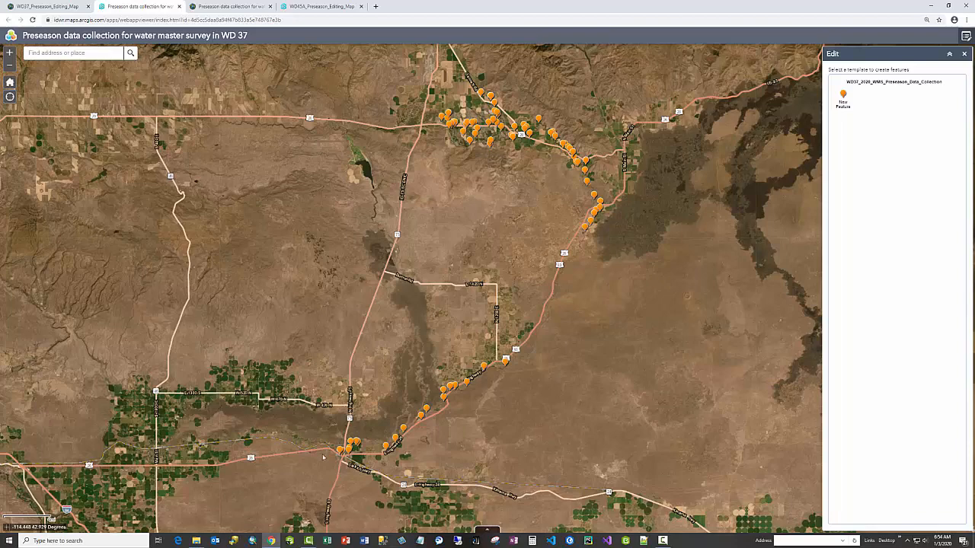
Select the TABER LOWER 66-P diversion point along E Highway 26 and open its attribute form for editing.
scroll(323, 457, up, 3)
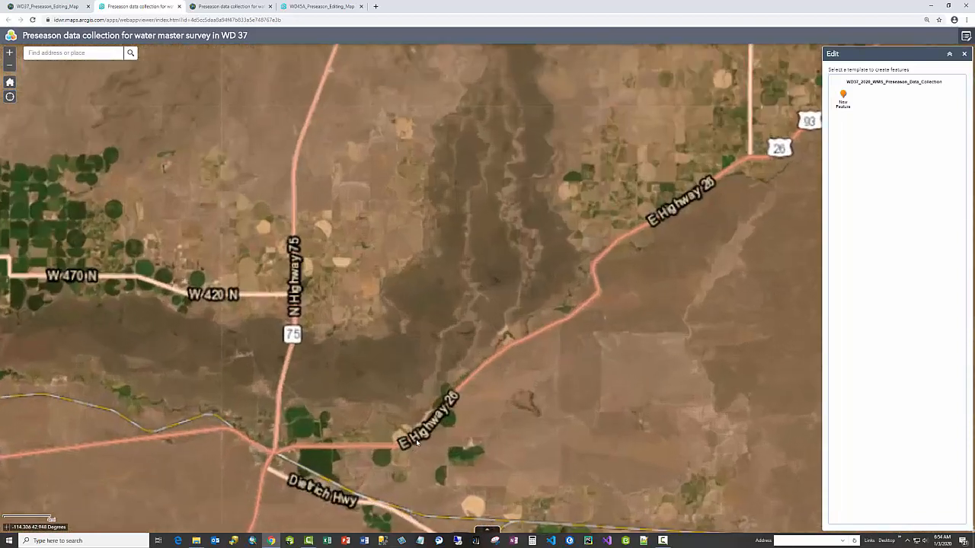
scroll(433, 424, up, 1)
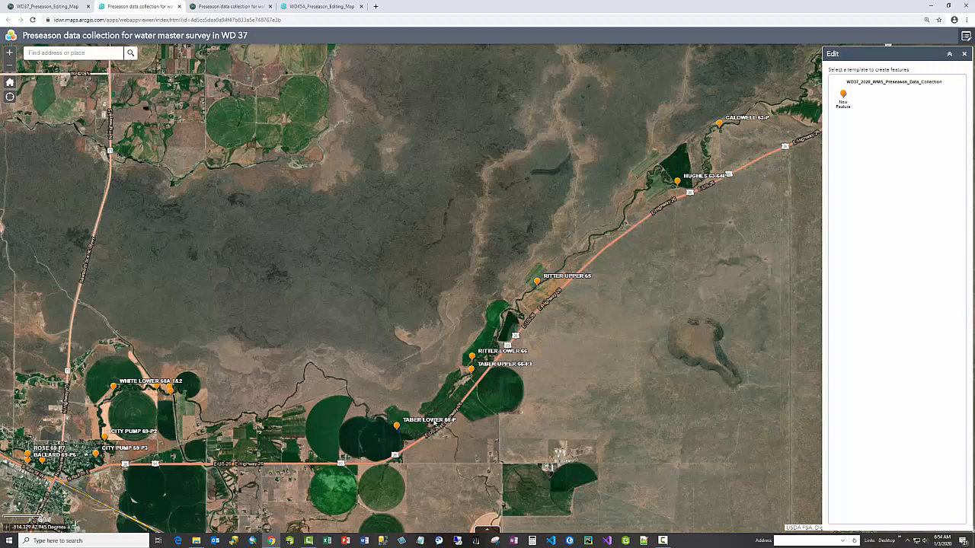
scroll(393, 441, up, 1)
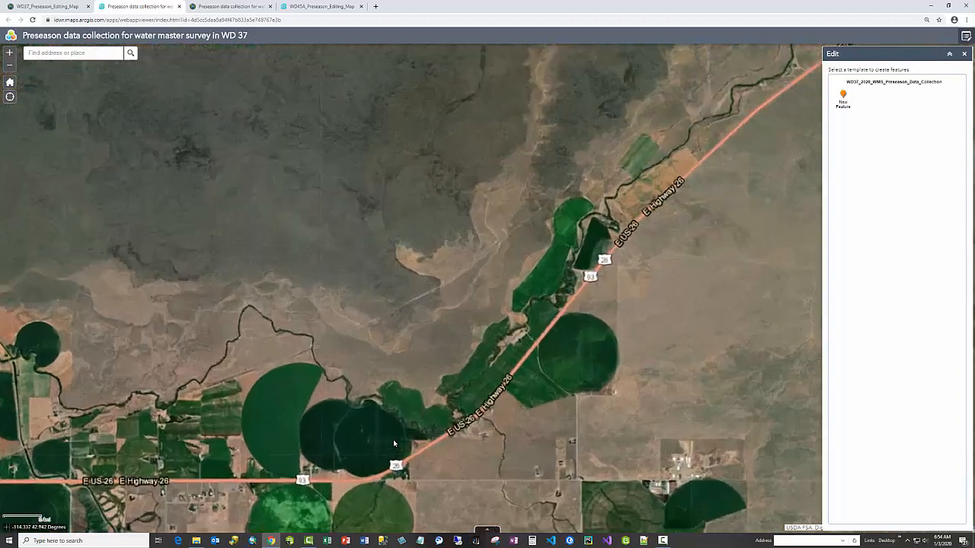
click(400, 418)
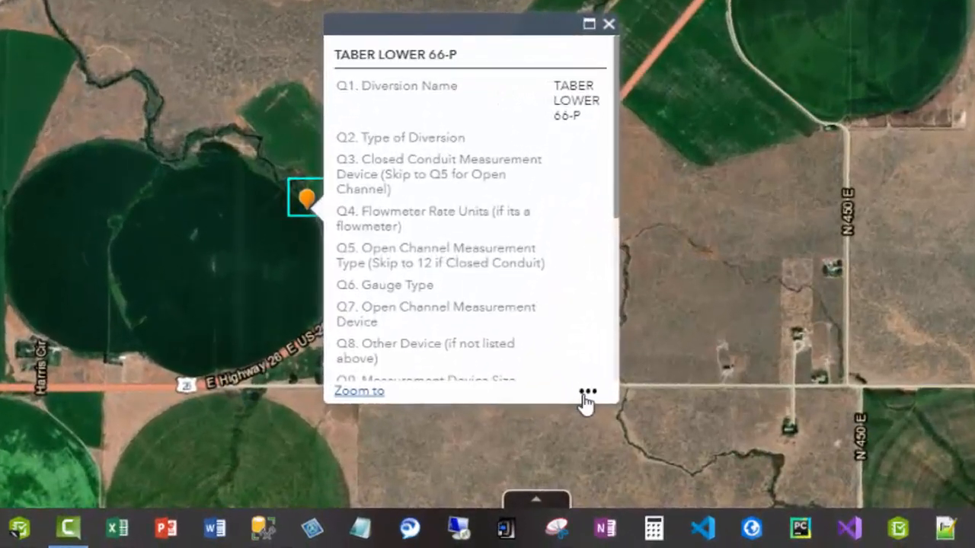
click(589, 395)
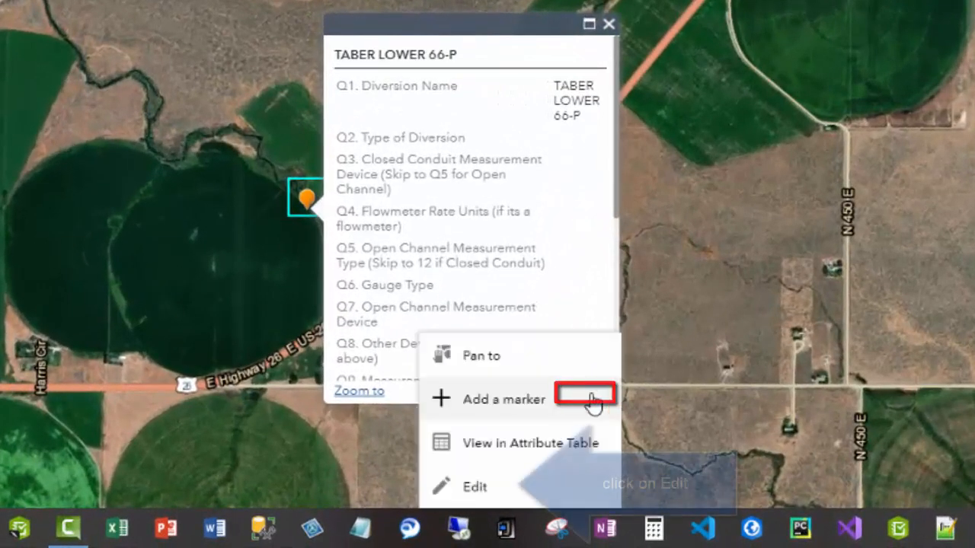
click(490, 492)
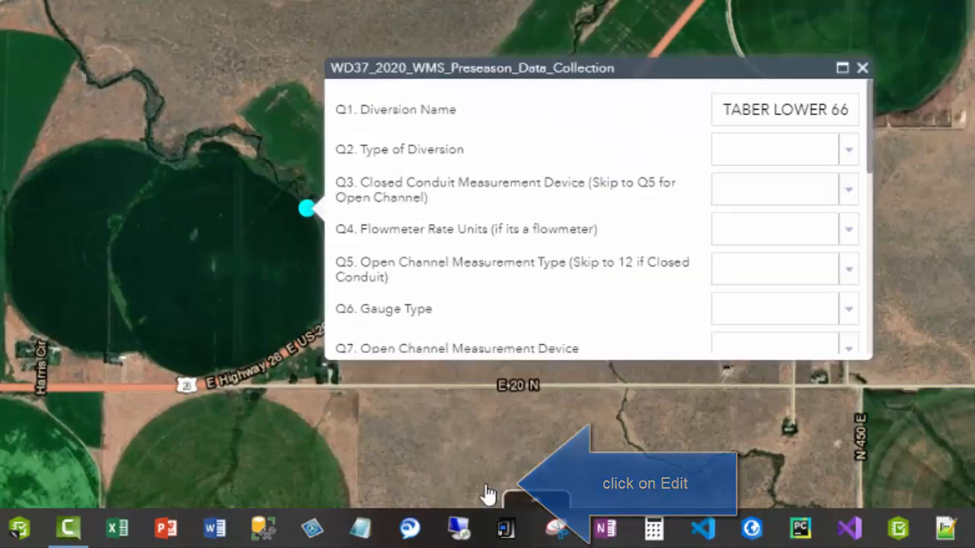
Set the type of diversion to Closed Conduit Pumped and the closed conduit measurement device to Flowmeter.
double_click(802, 110)
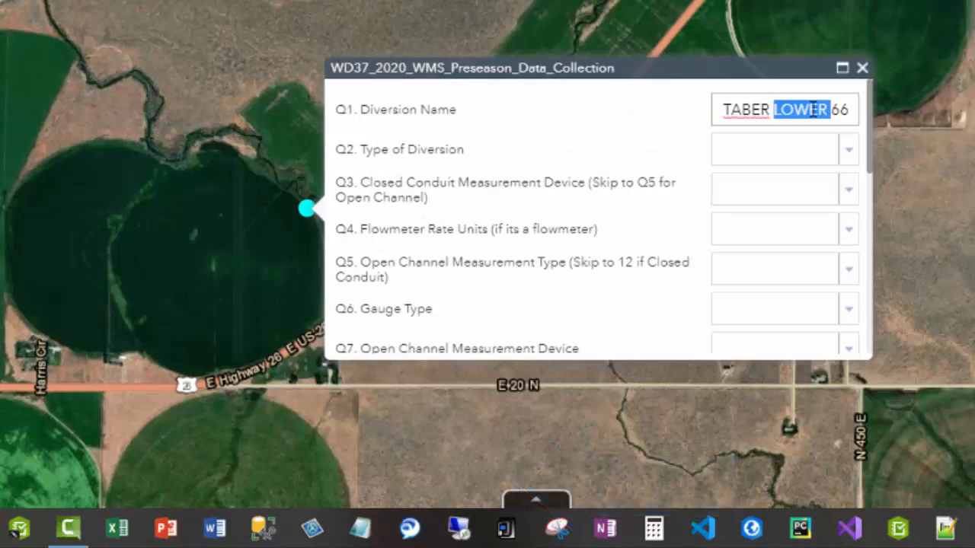
click(849, 151)
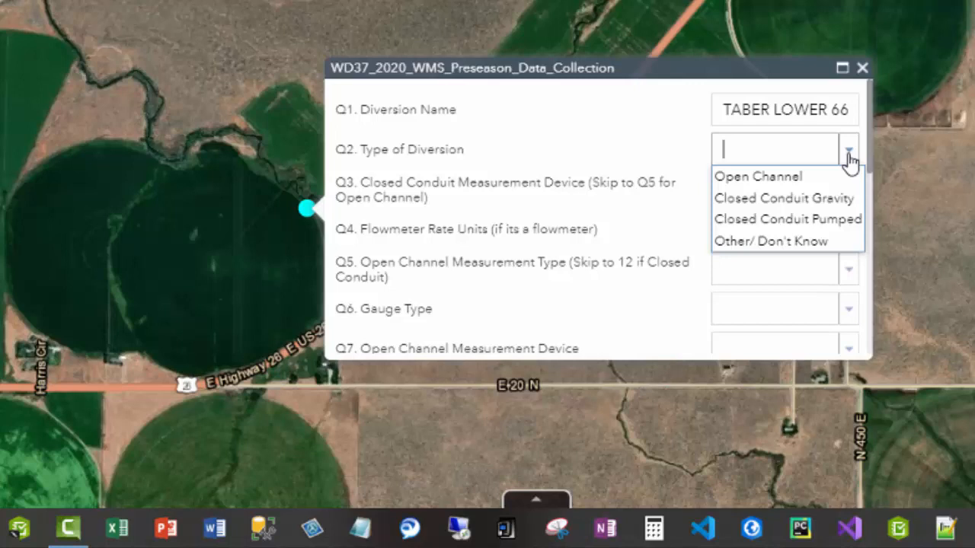
click(792, 221)
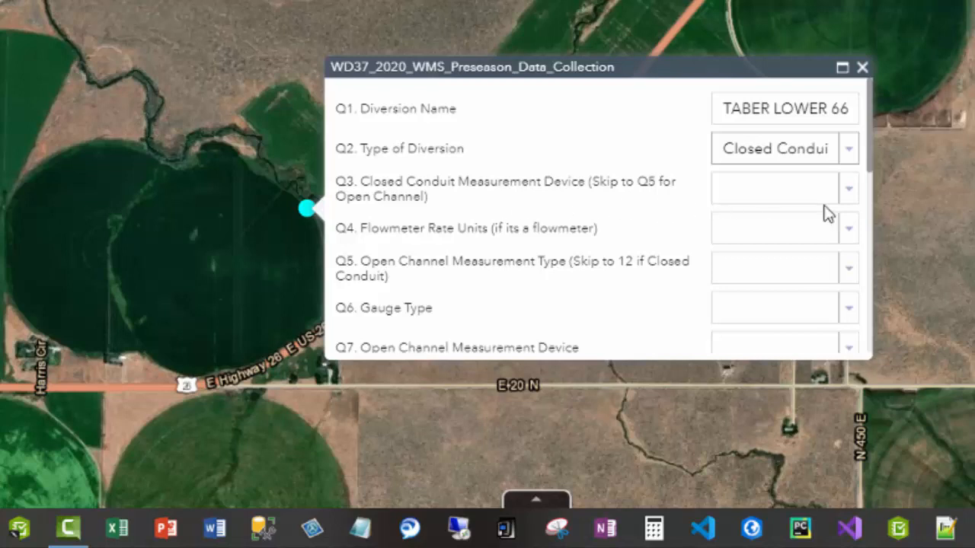
click(849, 192)
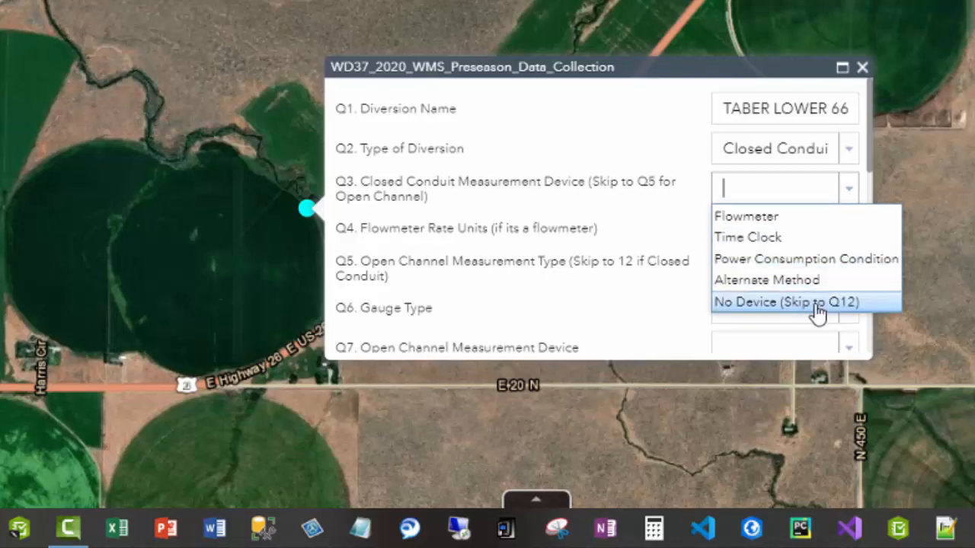
click(792, 218)
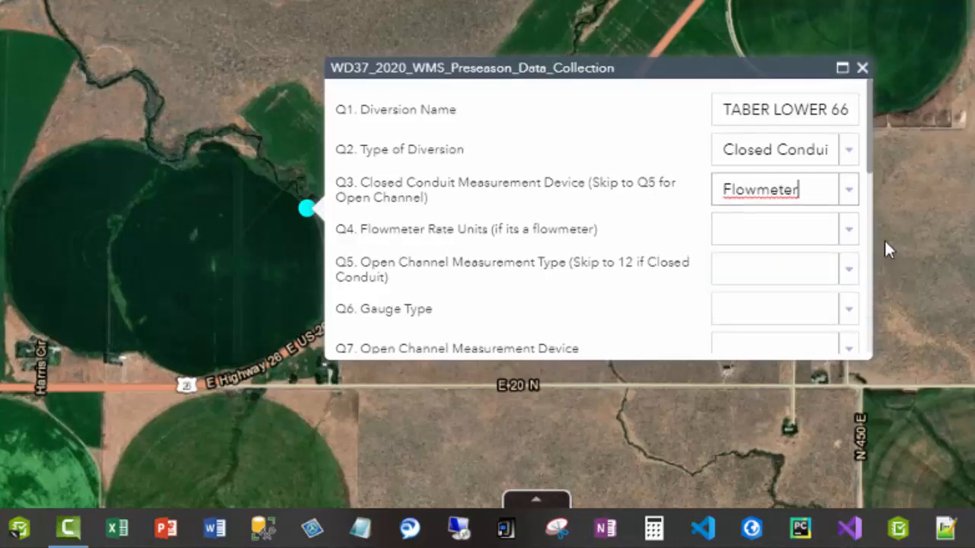
click(850, 239)
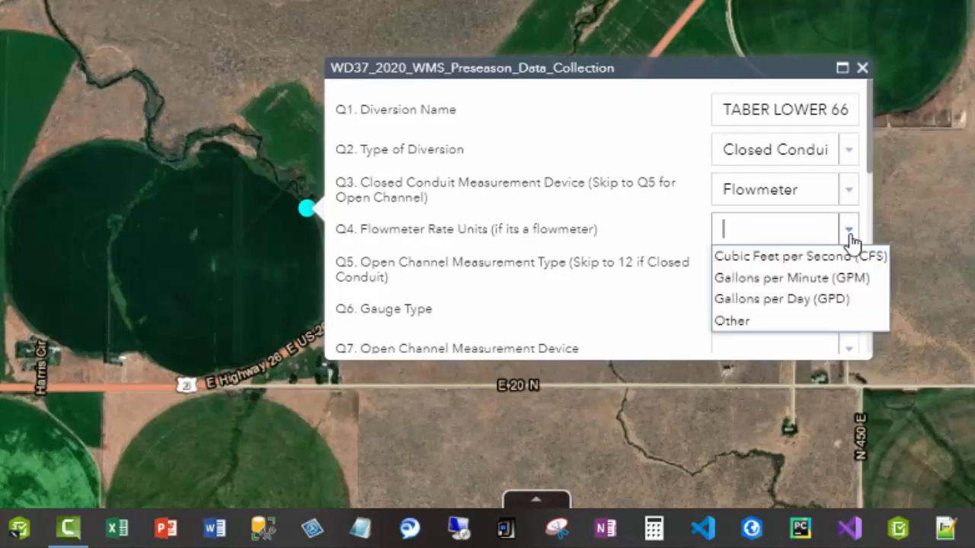
click(850, 239)
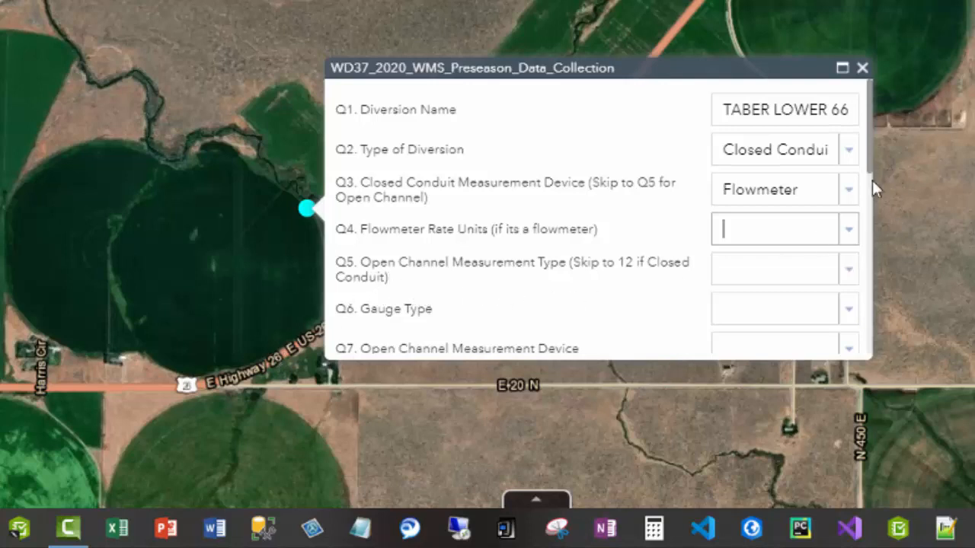
Clear the closed conduit measurement device and change the type of diversion to Open Channel.
double_click(805, 196)
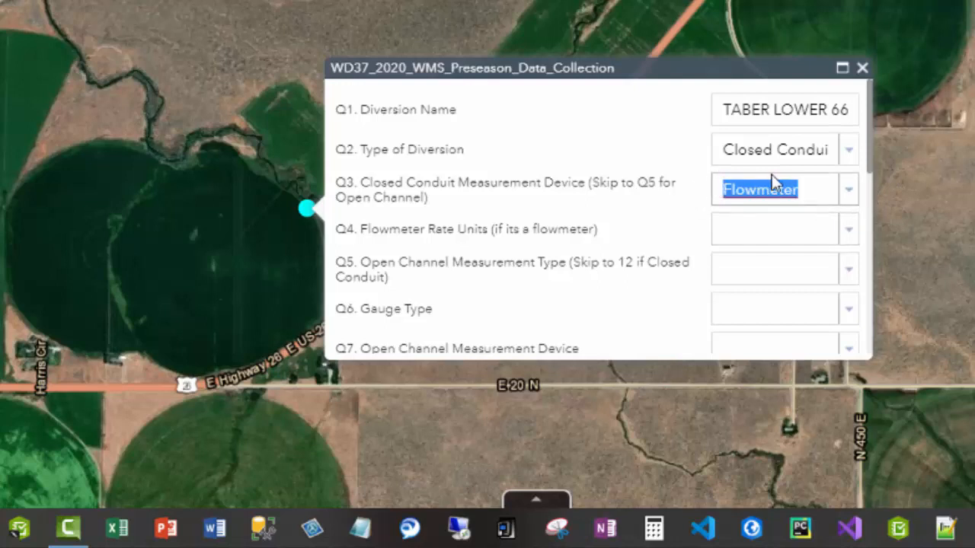
key(BackSpace)
click(846, 152)
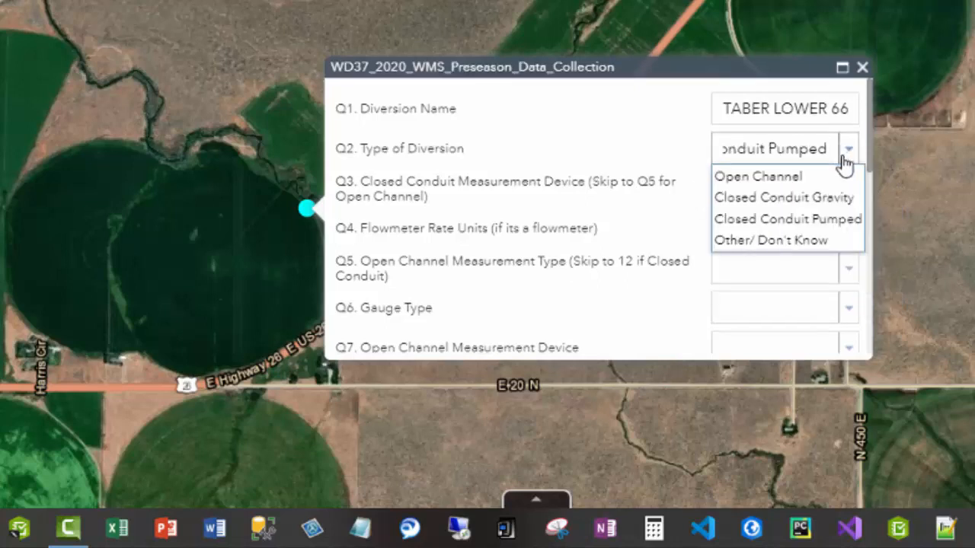
click(787, 181)
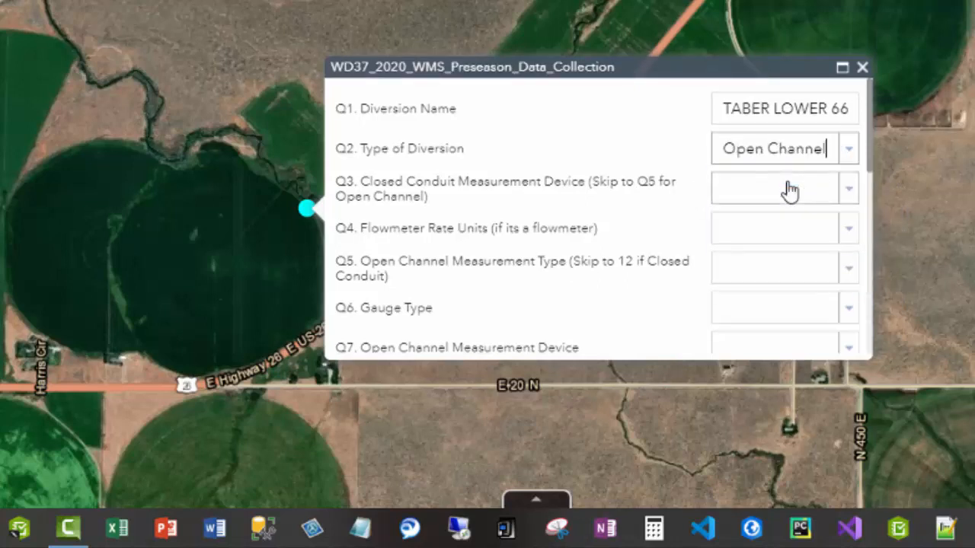
Set the open channel measurement type to Measured and the gauge type to Mounted.
click(805, 279)
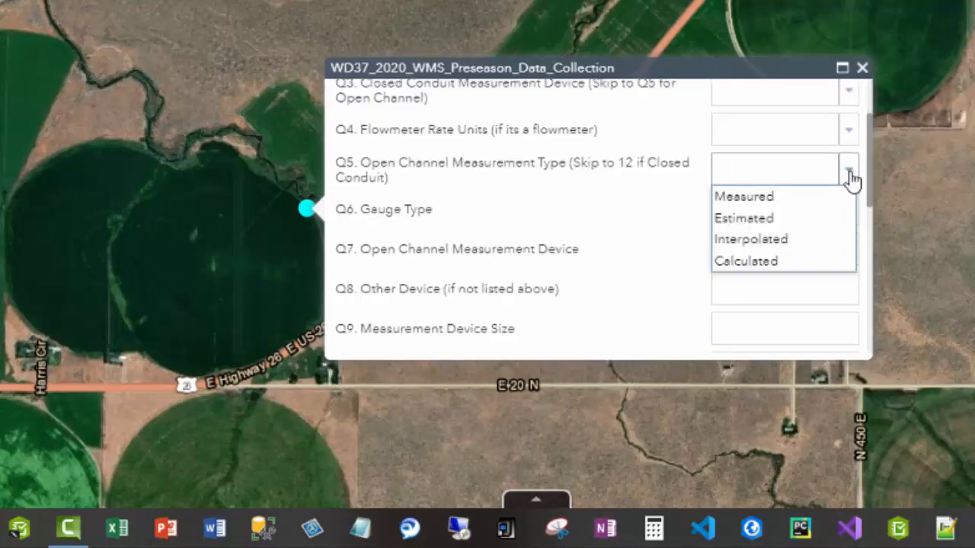
click(847, 196)
click(848, 217)
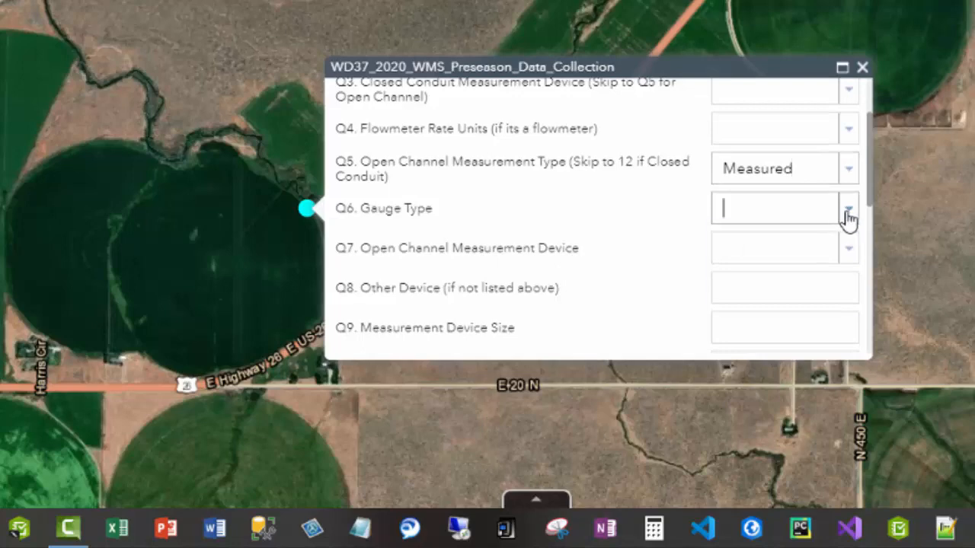
click(821, 238)
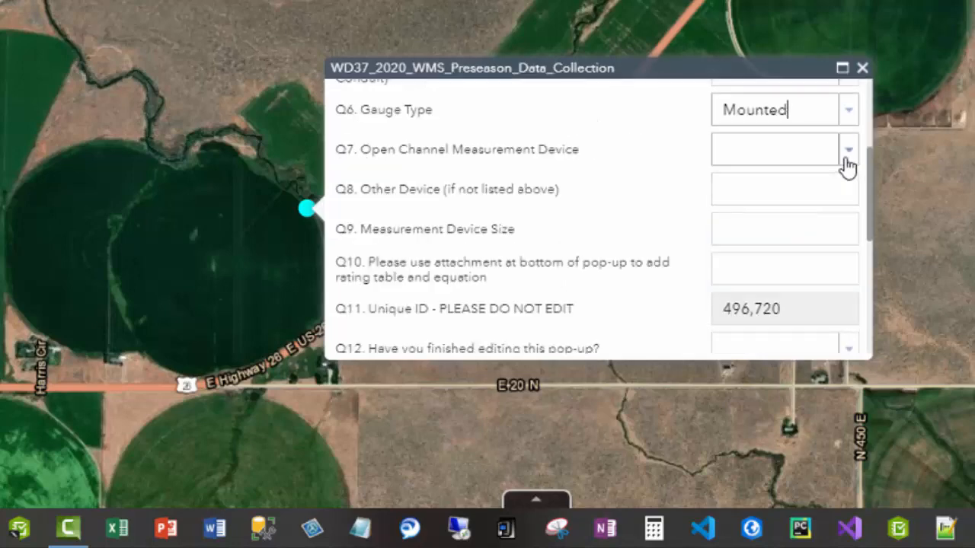
Choose FLUME: Parshall as the open channel measurement device and enter 12 ft as its size.
click(848, 166)
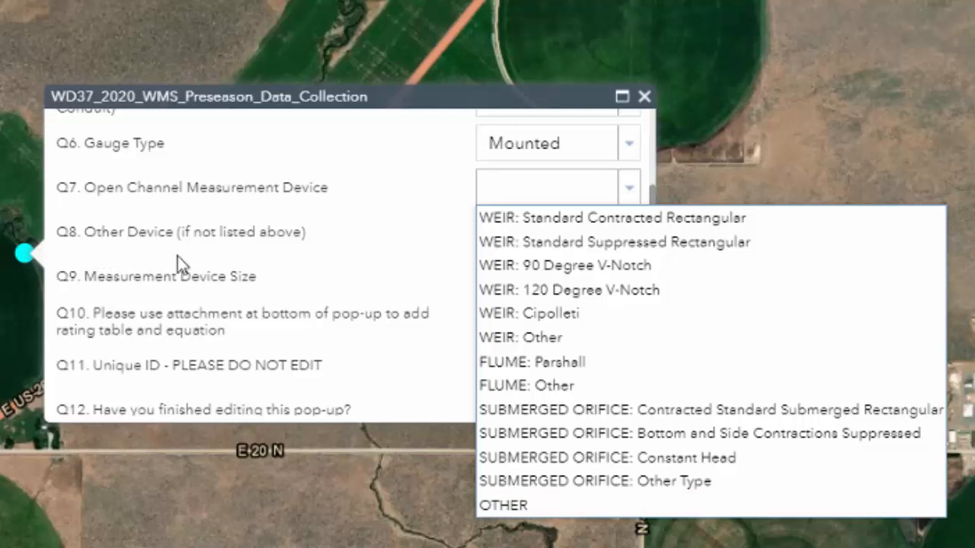
click(586, 371)
click(543, 282)
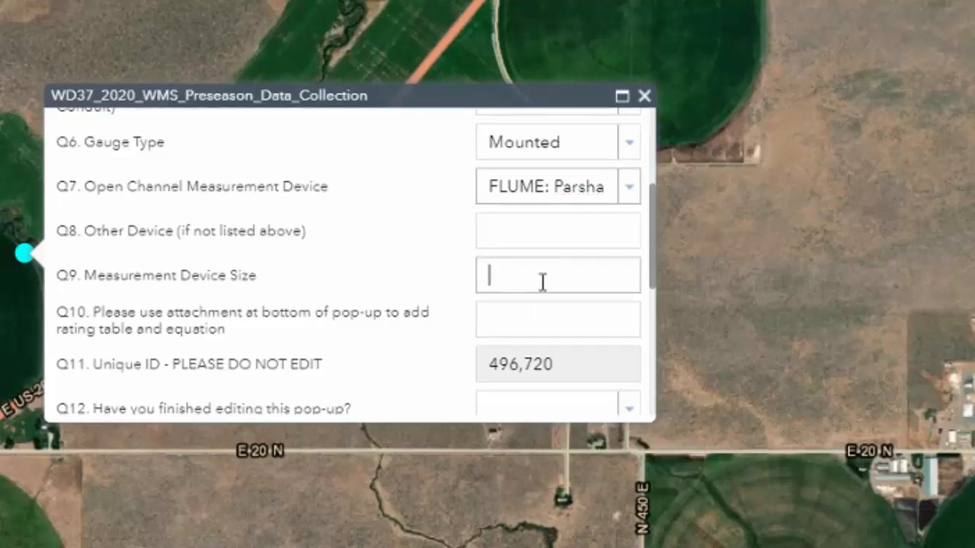
text(1)
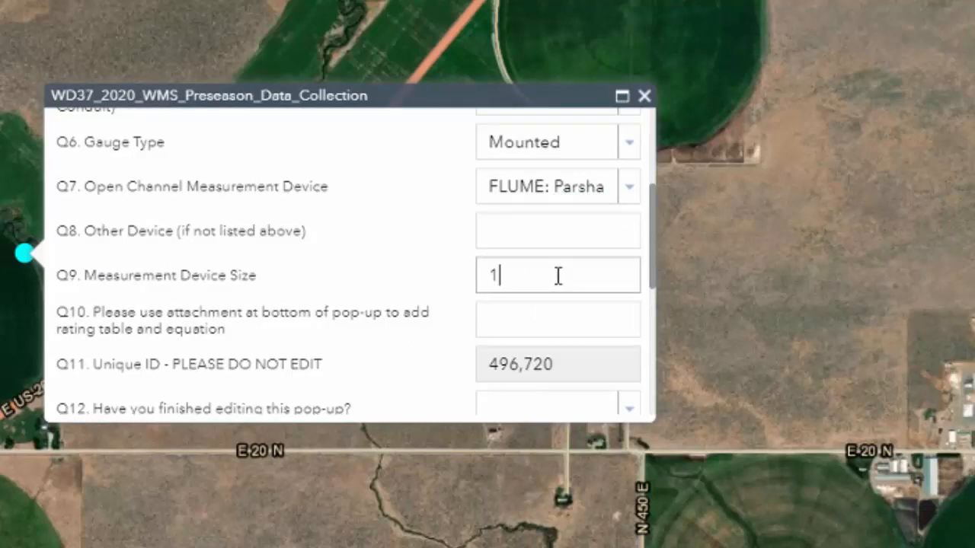
text(2 ft)
Attach the rating table image Parshall 12 Feet.JPG from the Pictures folder to the diversion record.
scroll(210, 221, down, 2)
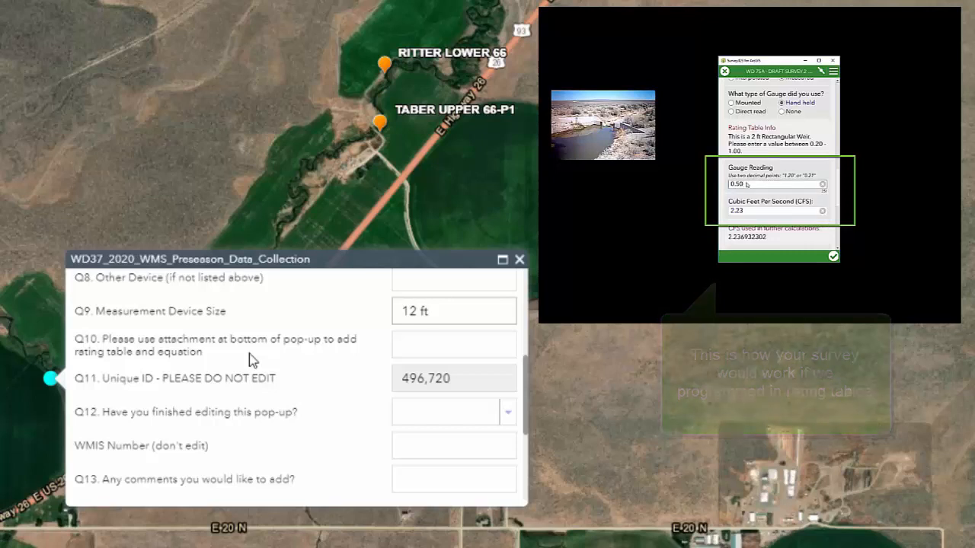
scroll(251, 360, down, 3)
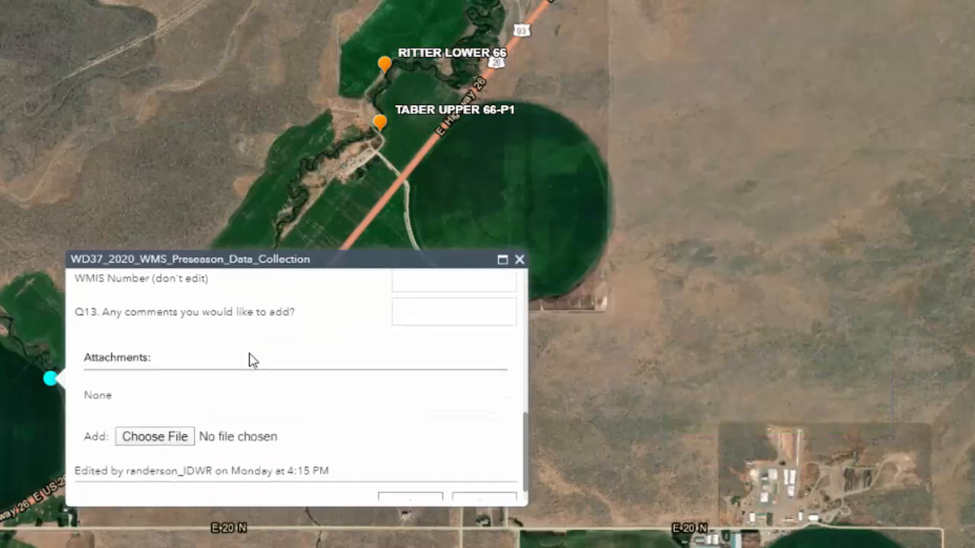
scroll(251, 360, up, 1)
scroll(251, 360, down, 2)
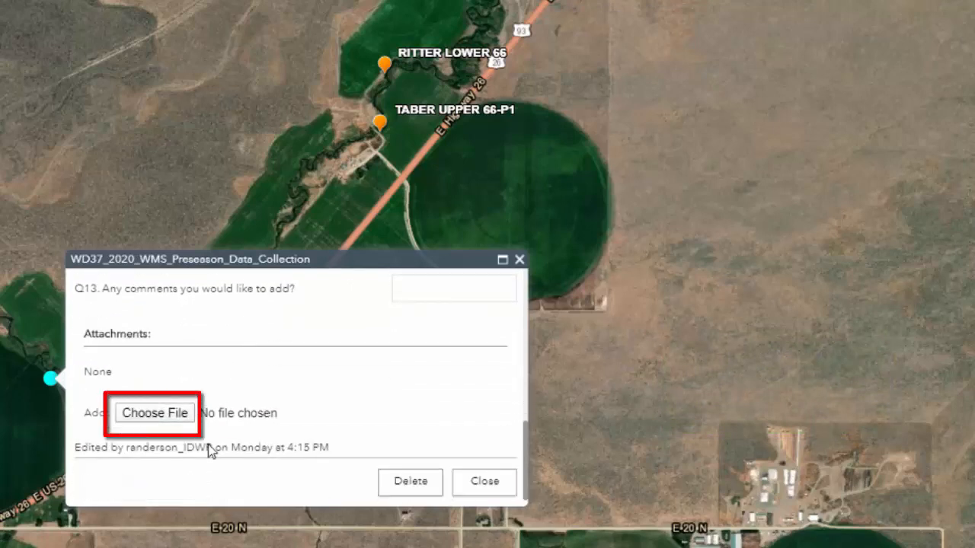
click(156, 414)
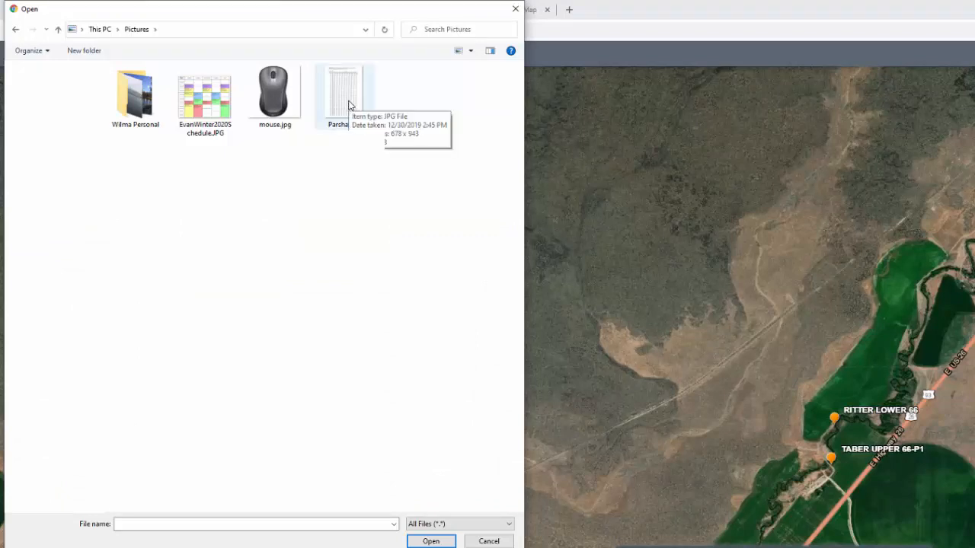
click(349, 105)
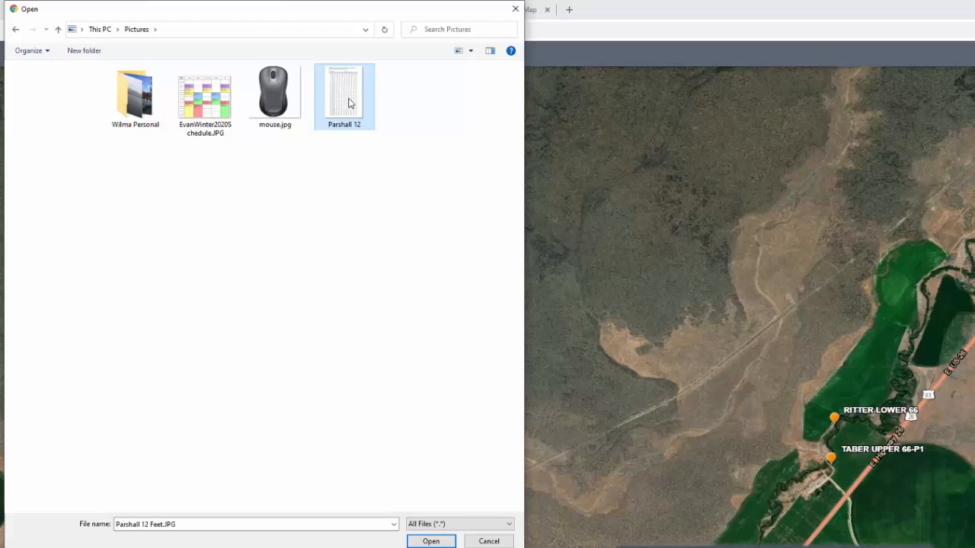
click(436, 543)
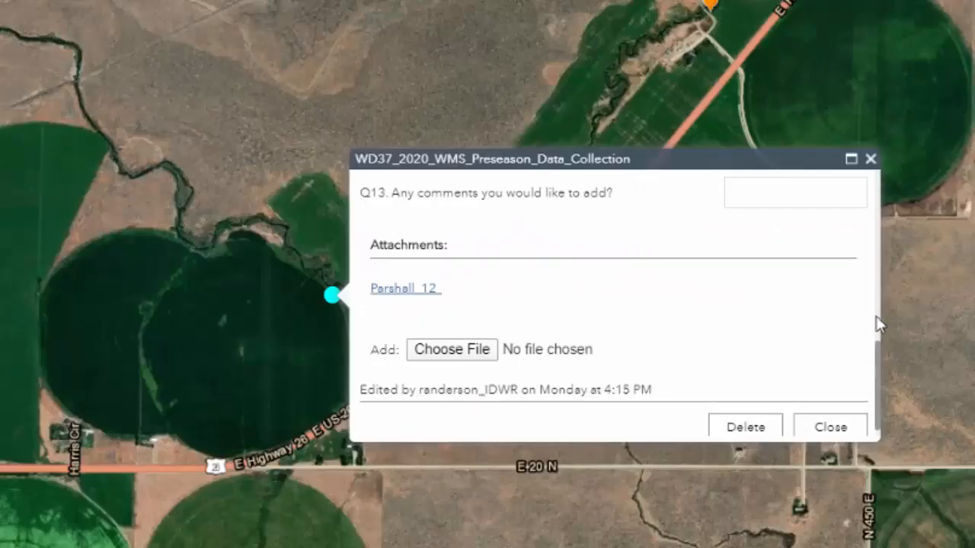
Answer Yes to whether editing is finished for TABER LOWER 66-P and close its form.
scroll(558, 303, up, 3)
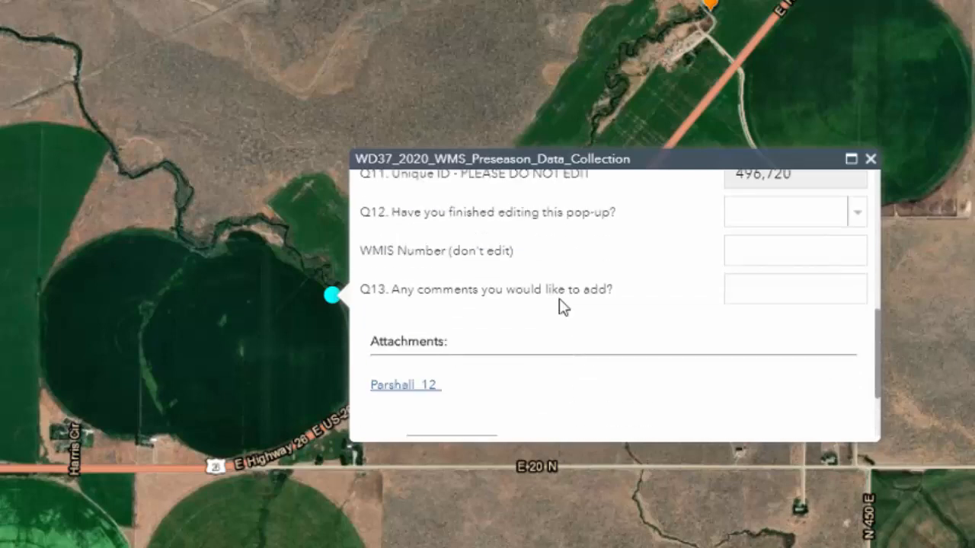
scroll(562, 306, up, 2)
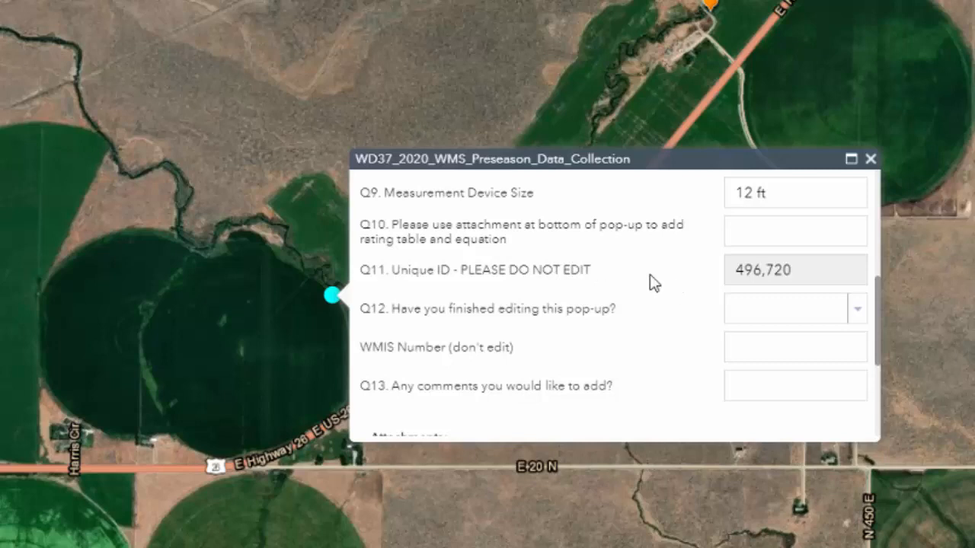
scroll(653, 283, down, 3)
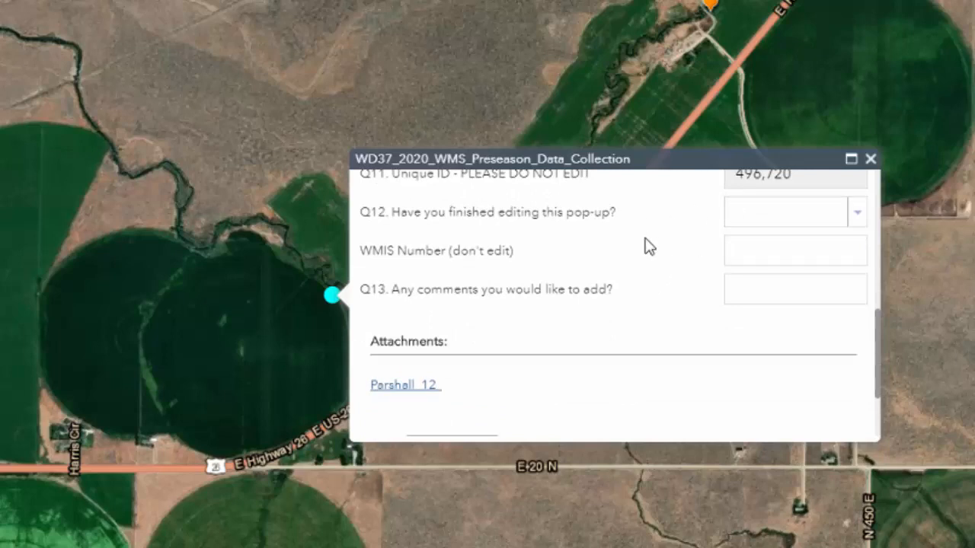
click(857, 221)
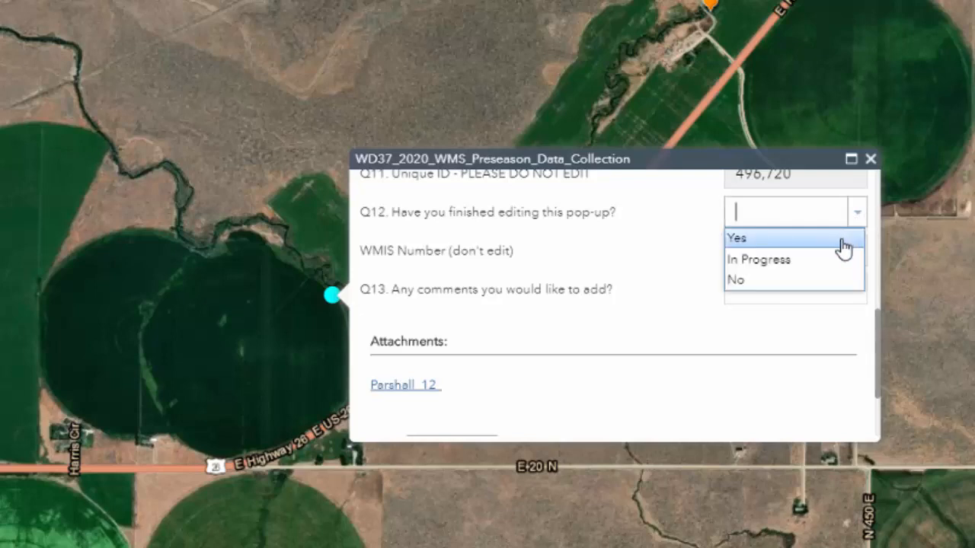
click(843, 246)
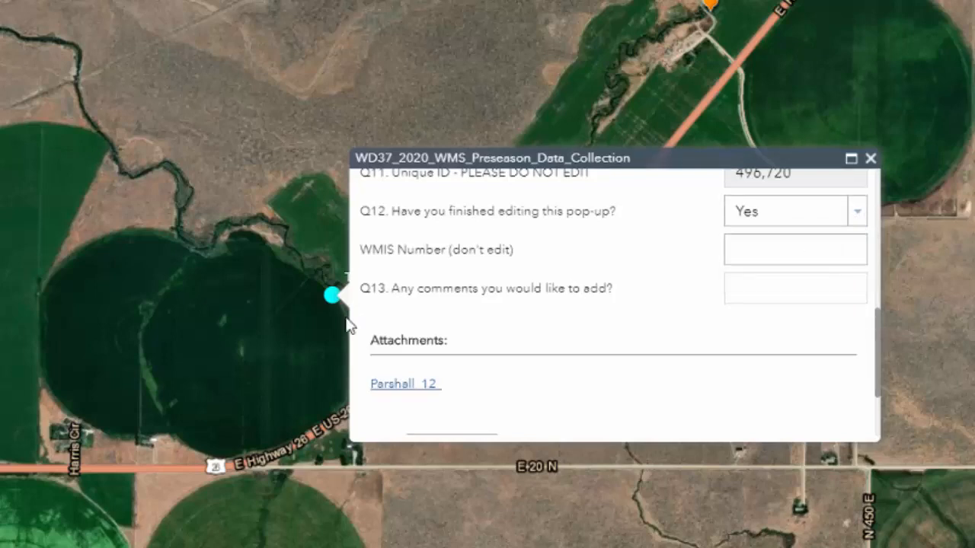
click(343, 341)
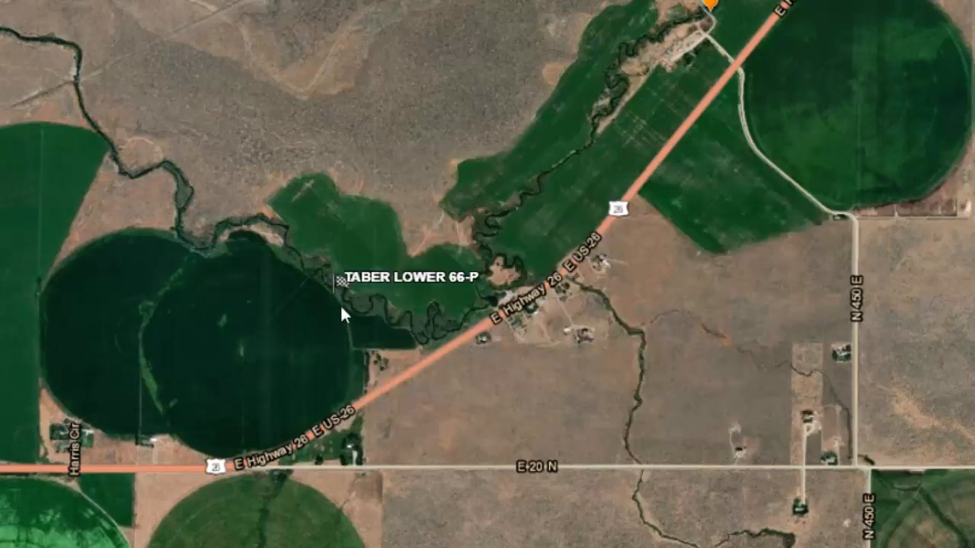
Reopen the TABER LOWER 66-P form, set the finished editing answer (Q12) to In Progress and close the form.
click(333, 296)
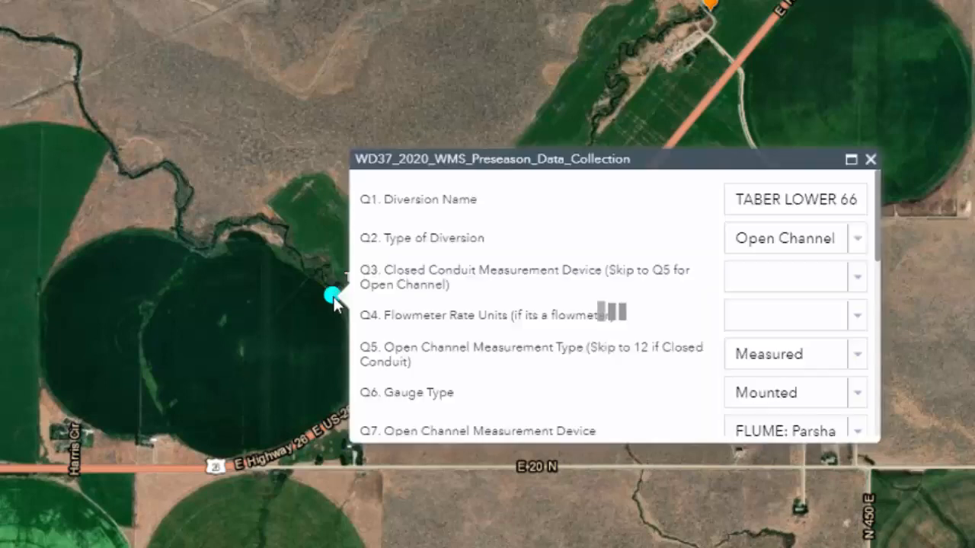
drag(875, 246, 863, 379)
scroll(863, 379, up, 2)
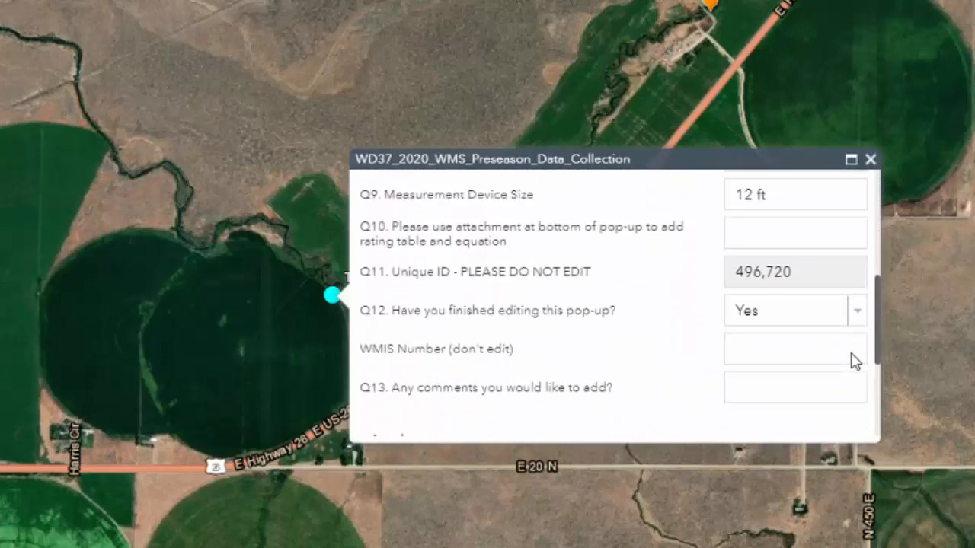
click(860, 320)
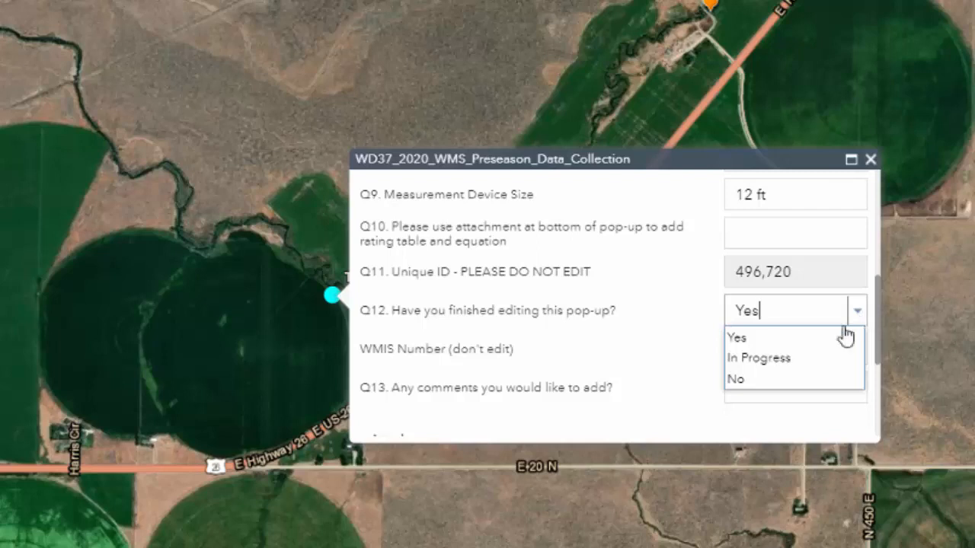
click(783, 366)
click(218, 377)
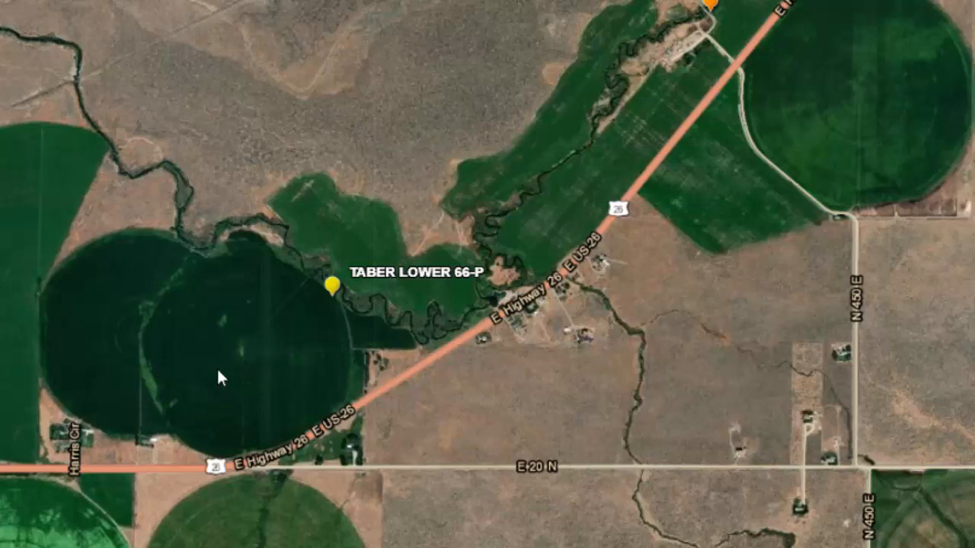
Select the TABER LOWER 66-P diversion and shift its point slightly to adjust its map location.
click(333, 288)
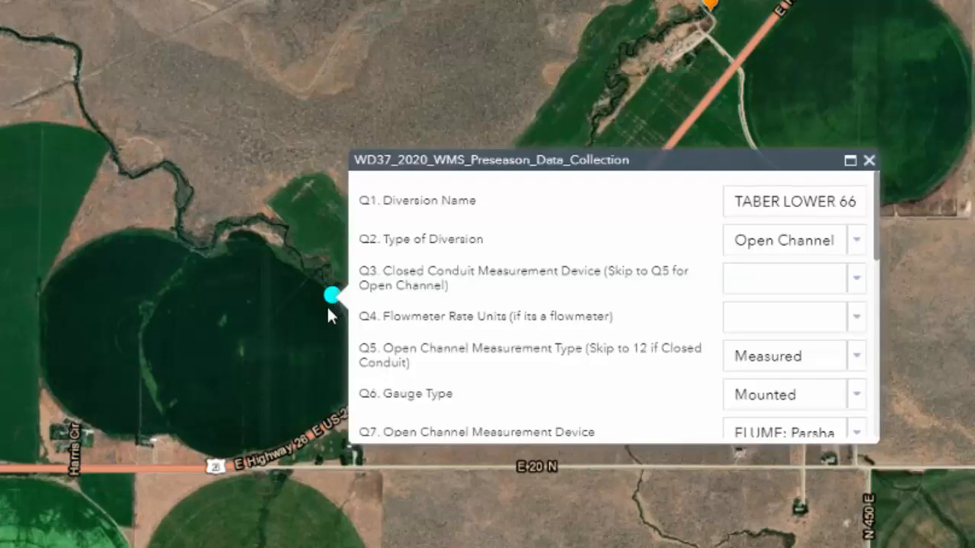
scroll(323, 303, up, 4)
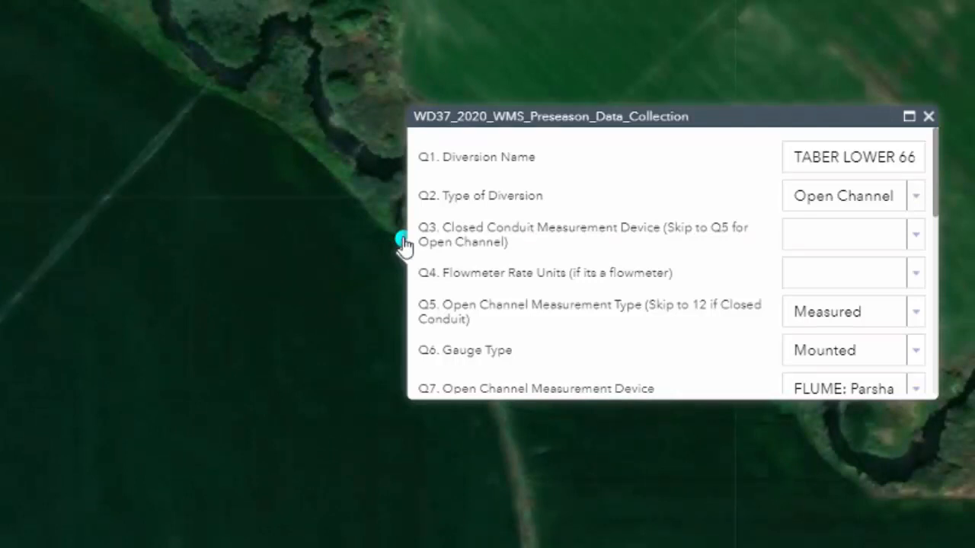
mouse_move(402, 241)
mouse_down()
mouse_move(378, 229)
mouse_move(383, 243)
mouse_move(400, 243)
mouse_up()
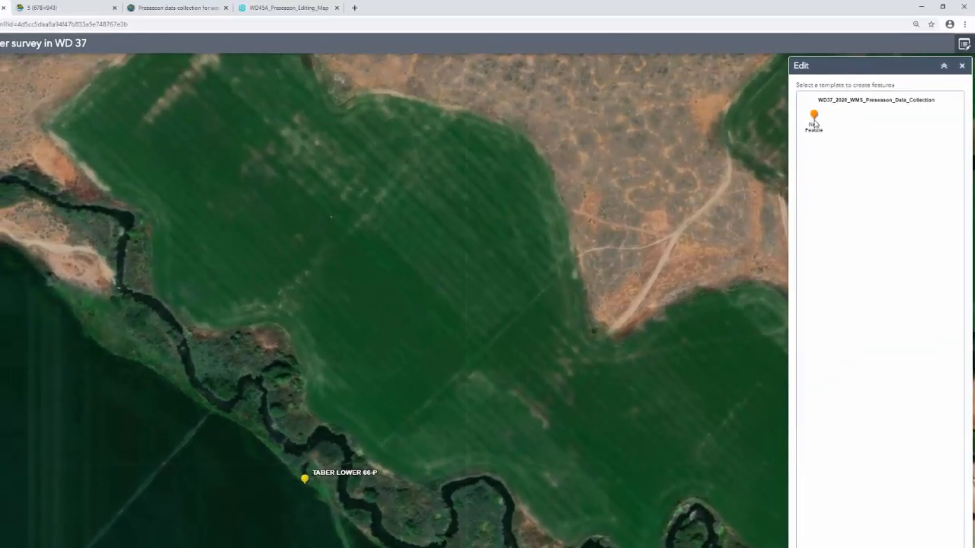
Add a new diversion point in the green field northeast of TABER LOWER 66-P and move it slightly farther northeast.
click(812, 122)
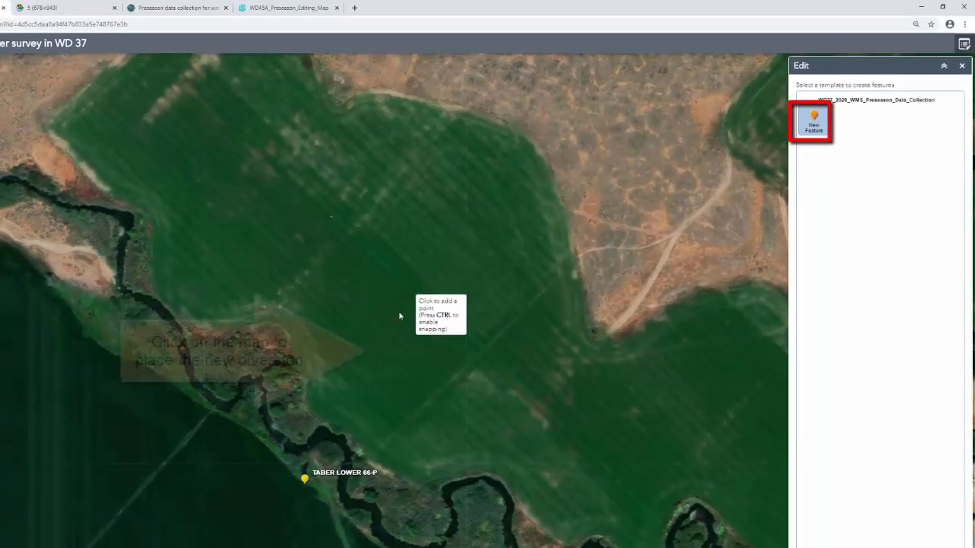
click(380, 347)
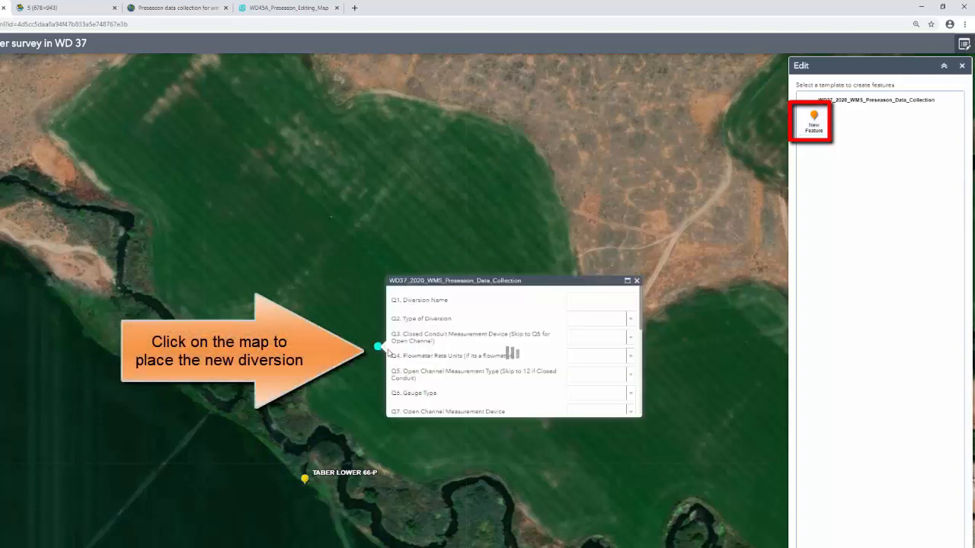
mouse_move(640, 316)
mouse_down()
mouse_move(639, 403)
mouse_move(634, 316)
mouse_up()
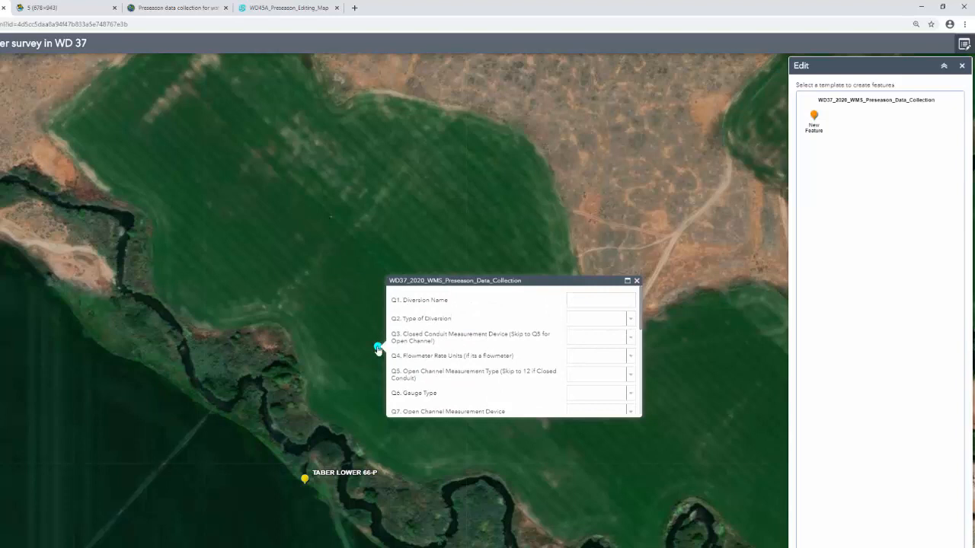
mouse_move(379, 348)
mouse_down()
mouse_move(365, 338)
mouse_move(400, 346)
mouse_move(387, 332)
mouse_up()
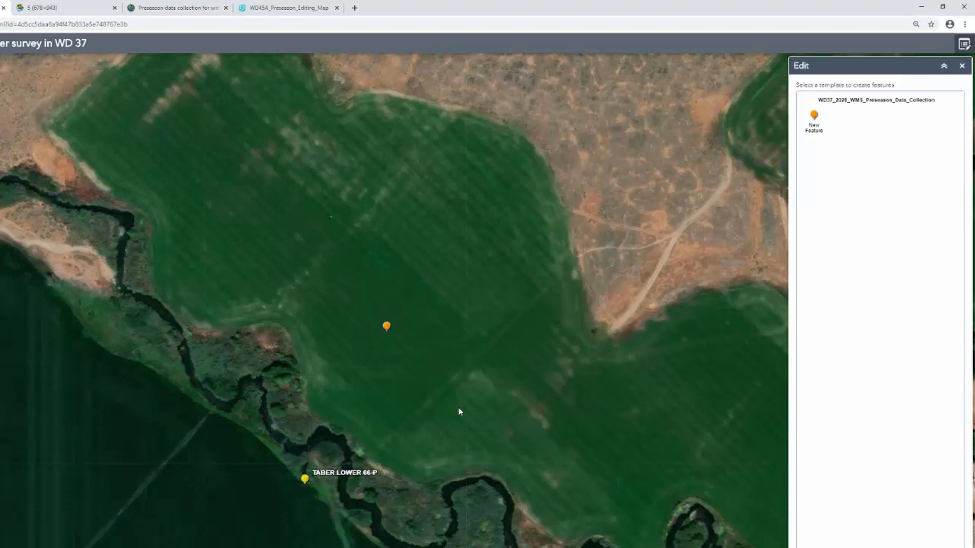
Open the new, unnamed diversion point's form and delete the point from the map.
click(387, 328)
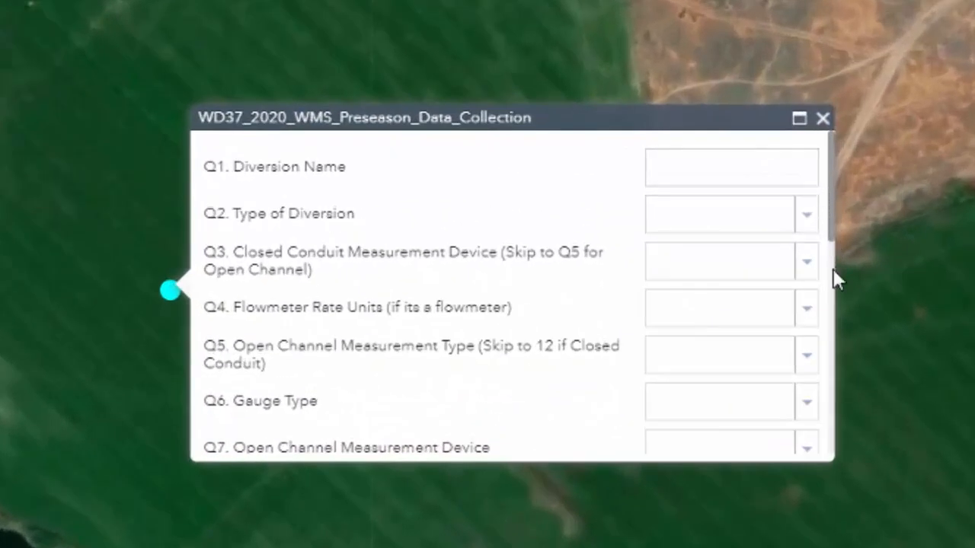
drag(834, 226, 846, 463)
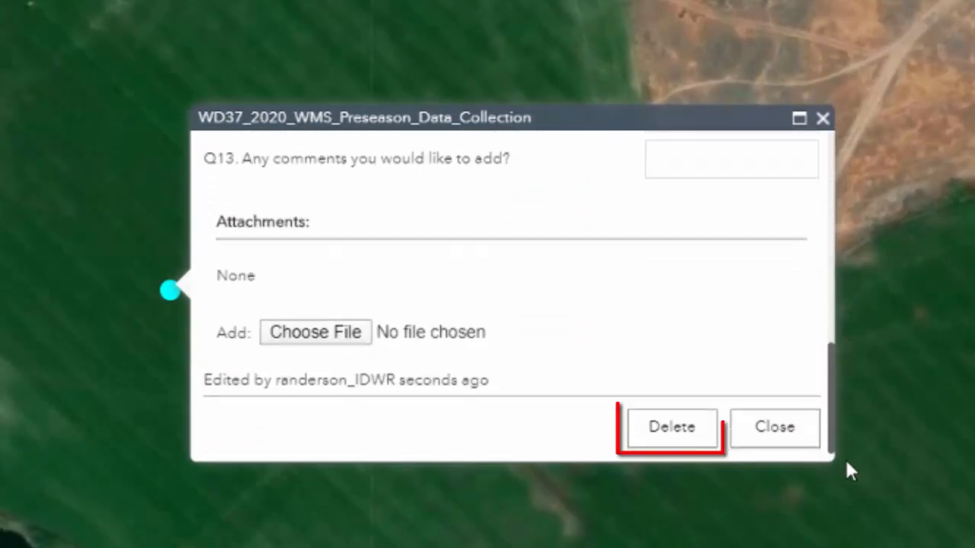
click(692, 435)
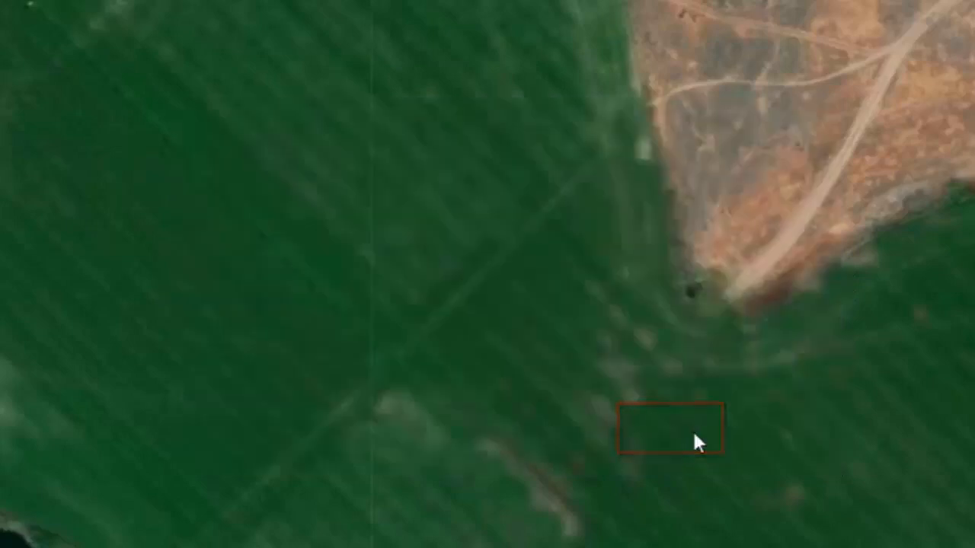